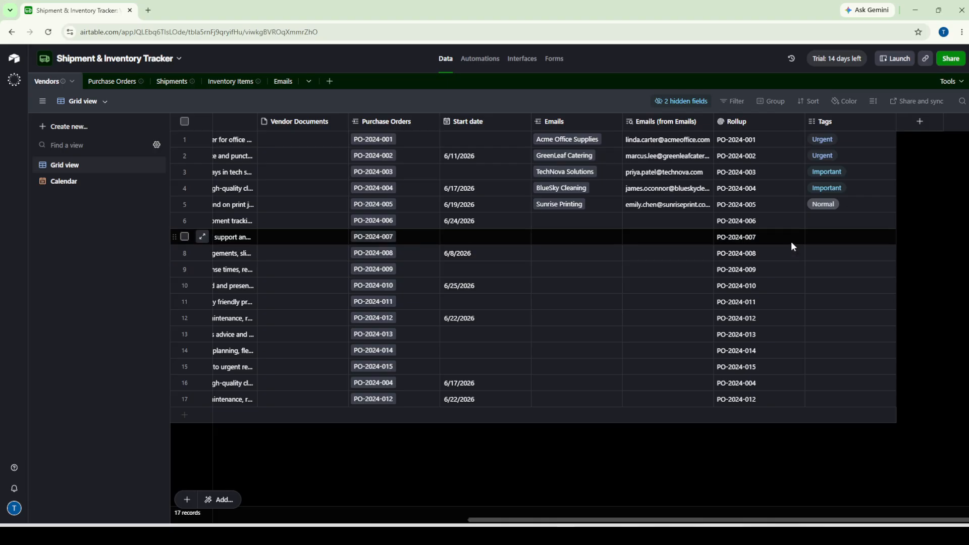
Start a new single select field named "Status" in the Vendors table
left_click(921, 124)
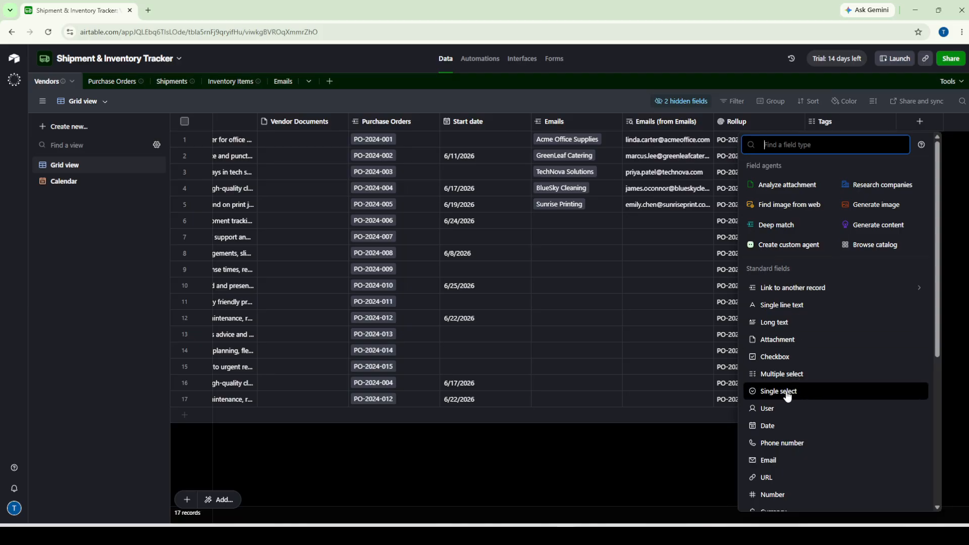
left_click(671, 473)
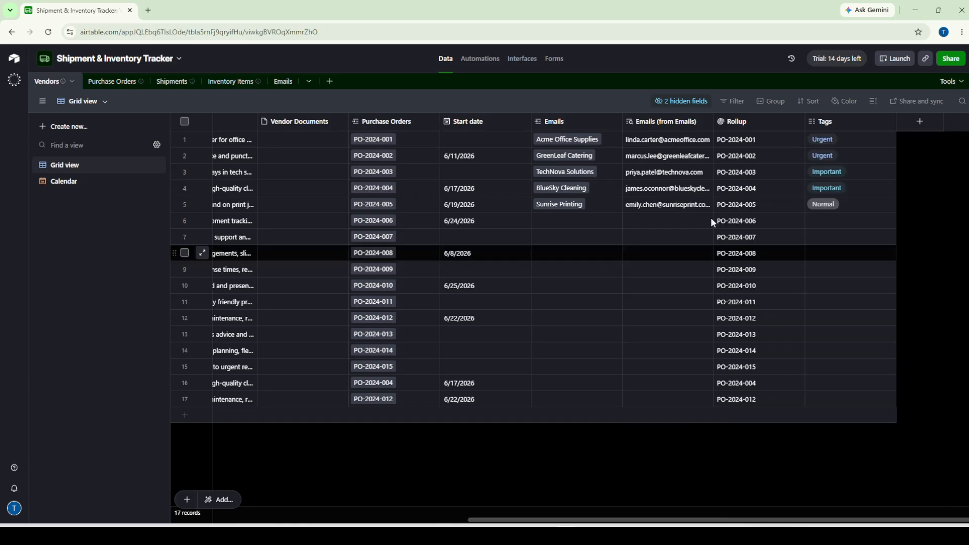
left_click(924, 131)
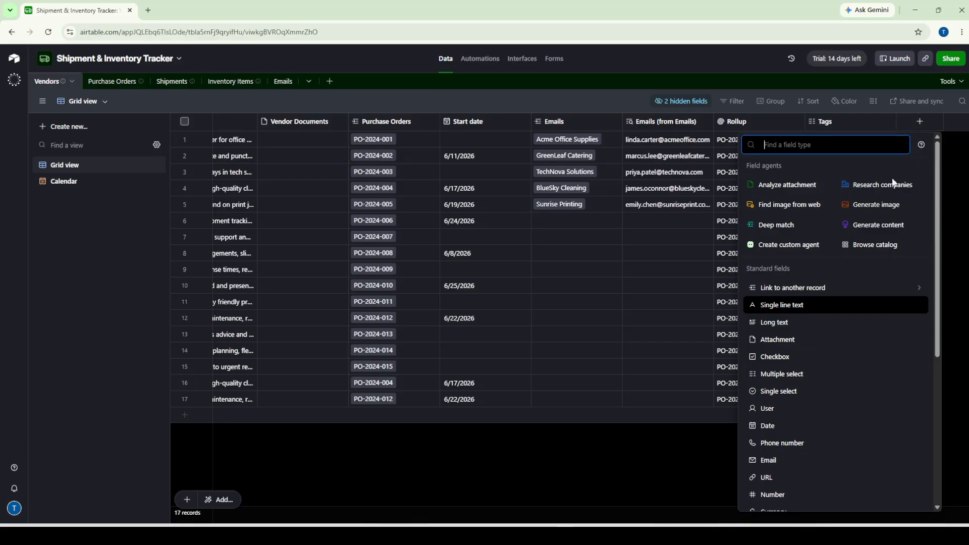
left_click(782, 395)
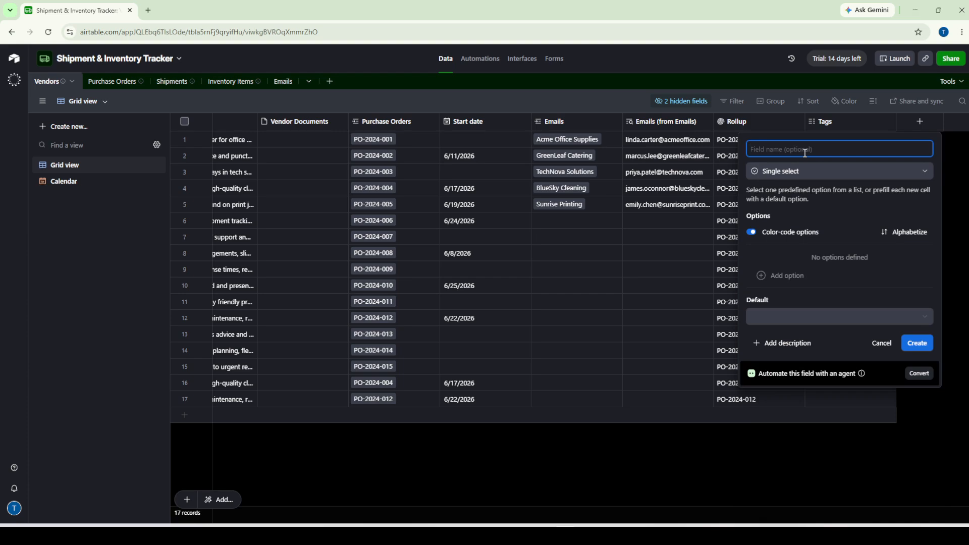
type("Status")
Add the options "To do", "Done" and "Doing" to the new Status field
left_click(783, 276)
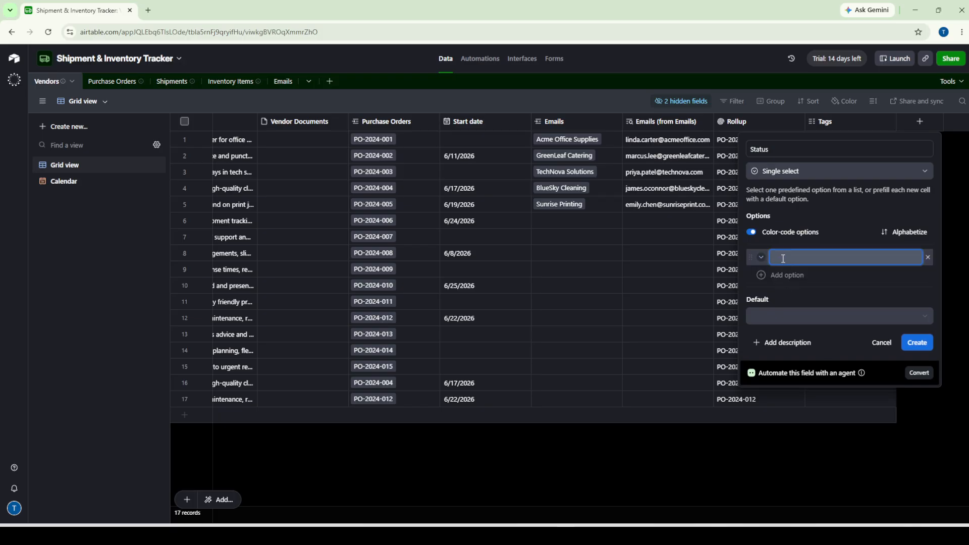
type("To do")
key("Return")
type("D")
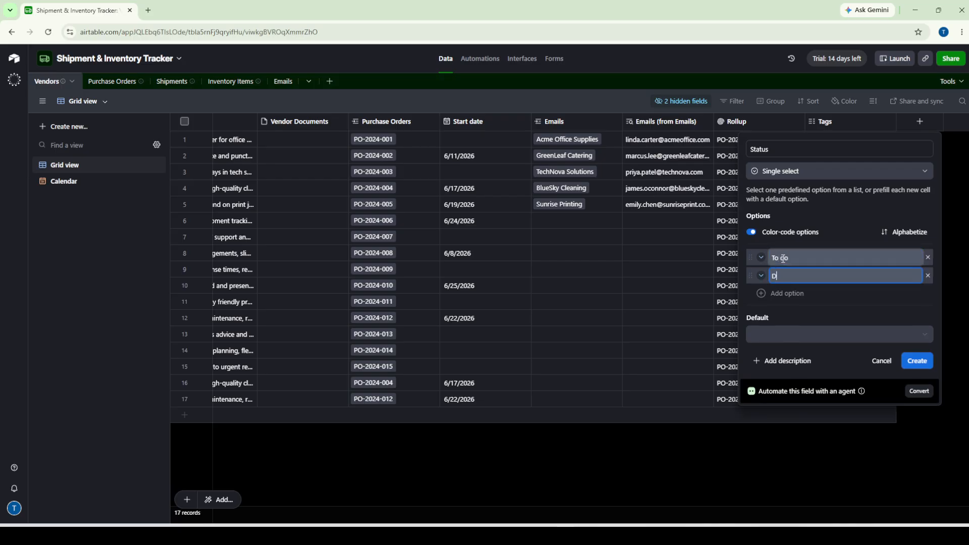
type("one")
key("Return")
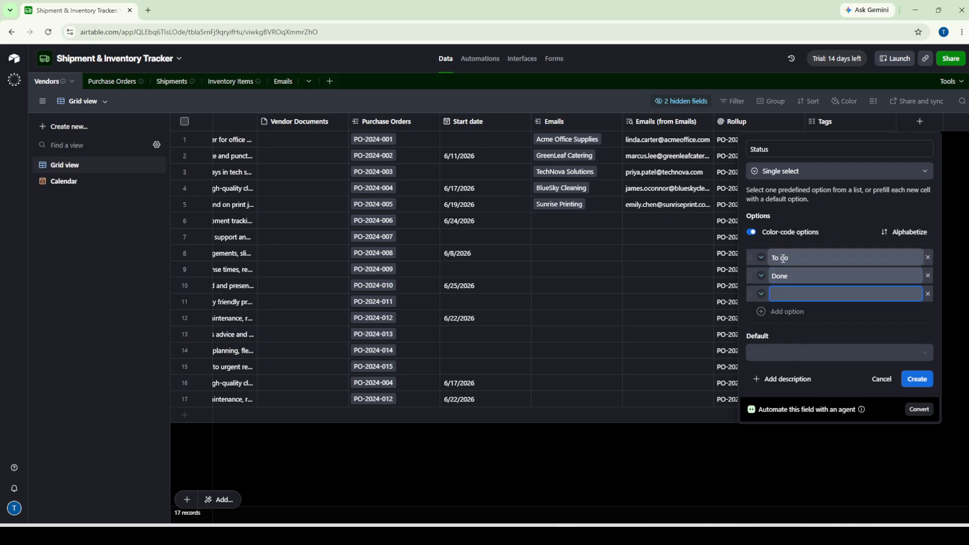
type("Doing")
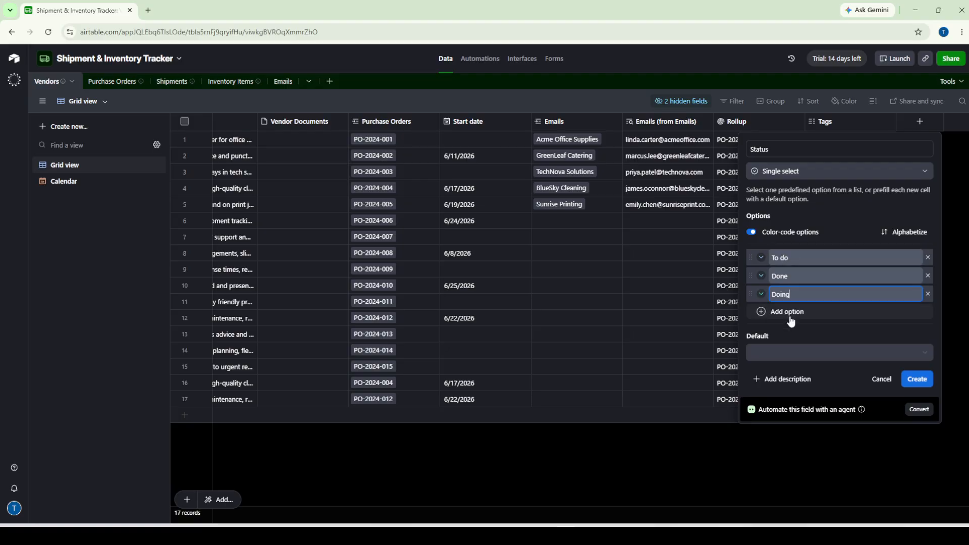
Colour the options bright red for To do, green for Done and yellow for Doing, and create the Status field
left_click(761, 258)
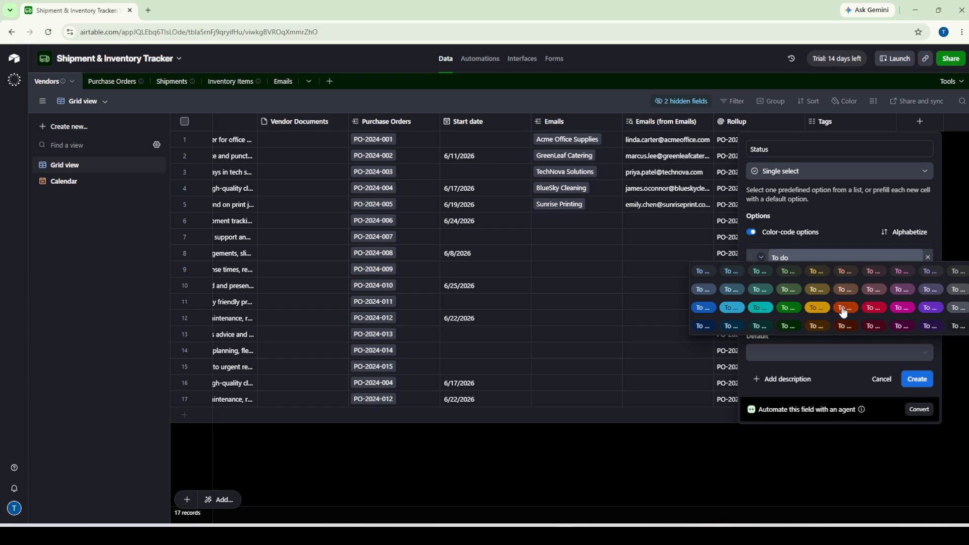
left_click(873, 307)
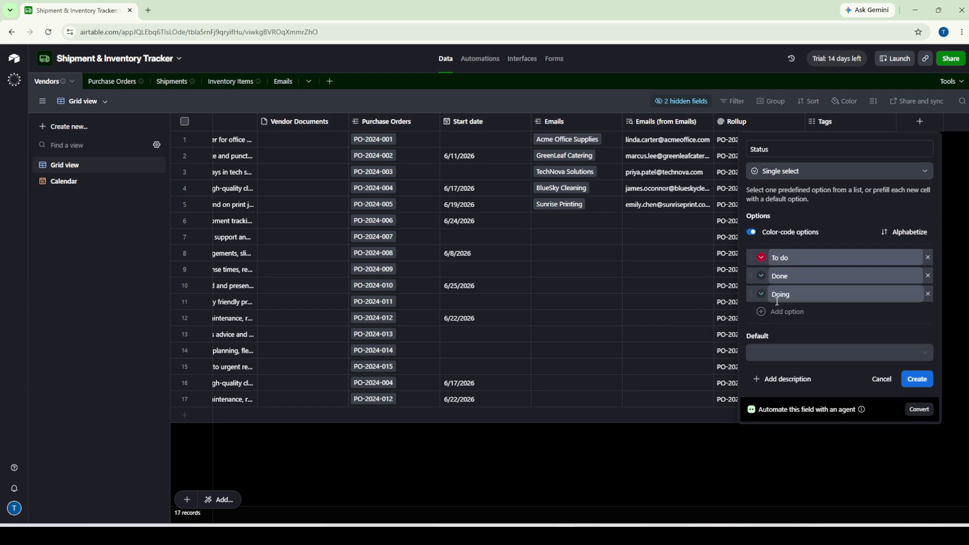
left_click(761, 276)
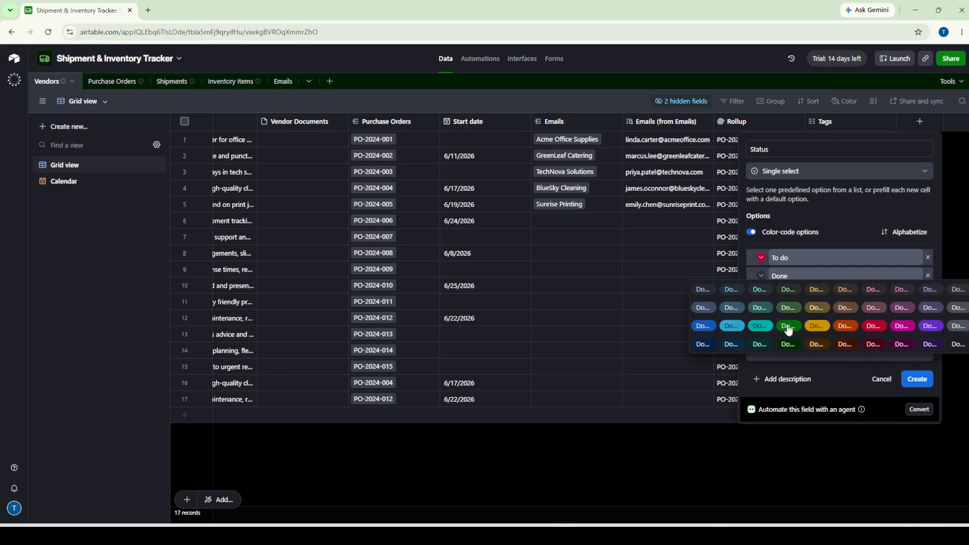
left_click(789, 328)
left_click(753, 294)
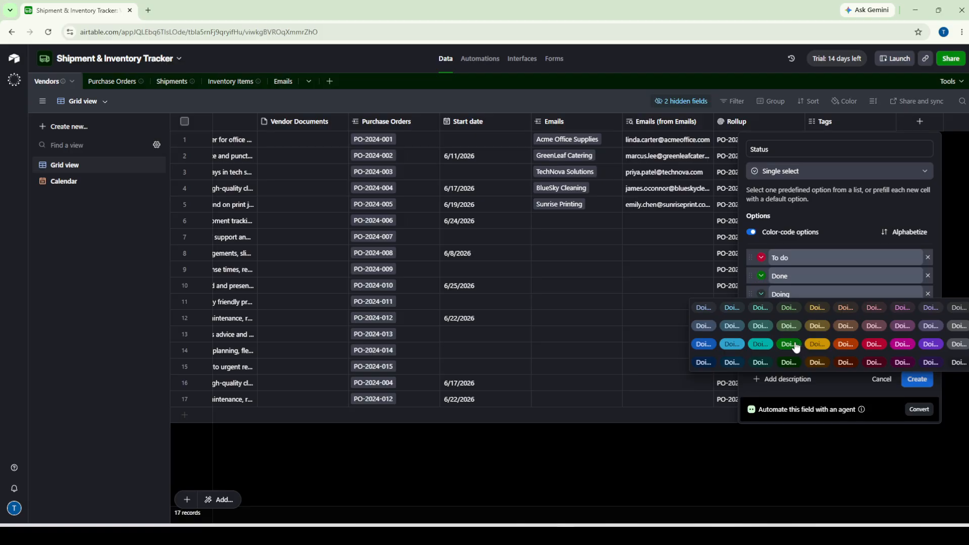
left_click(828, 347)
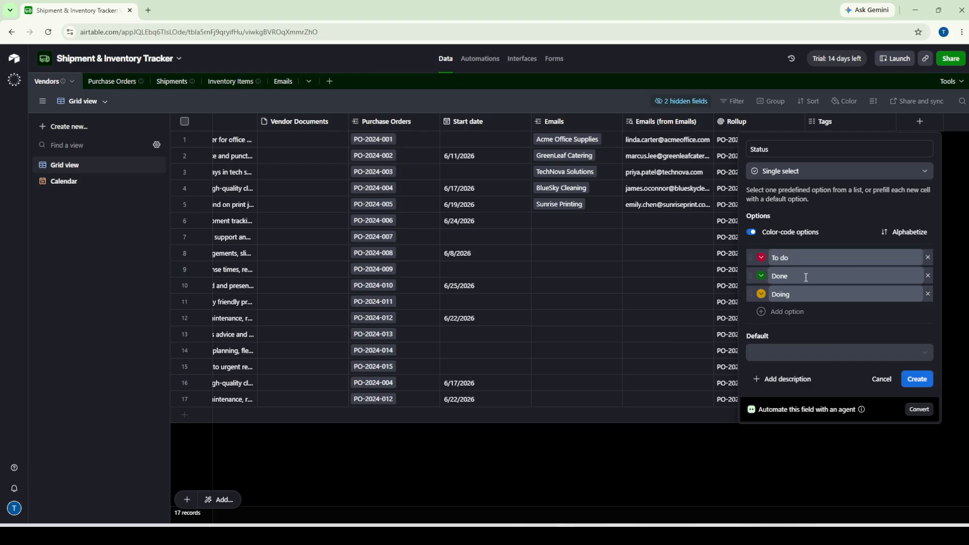
left_click(916, 379)
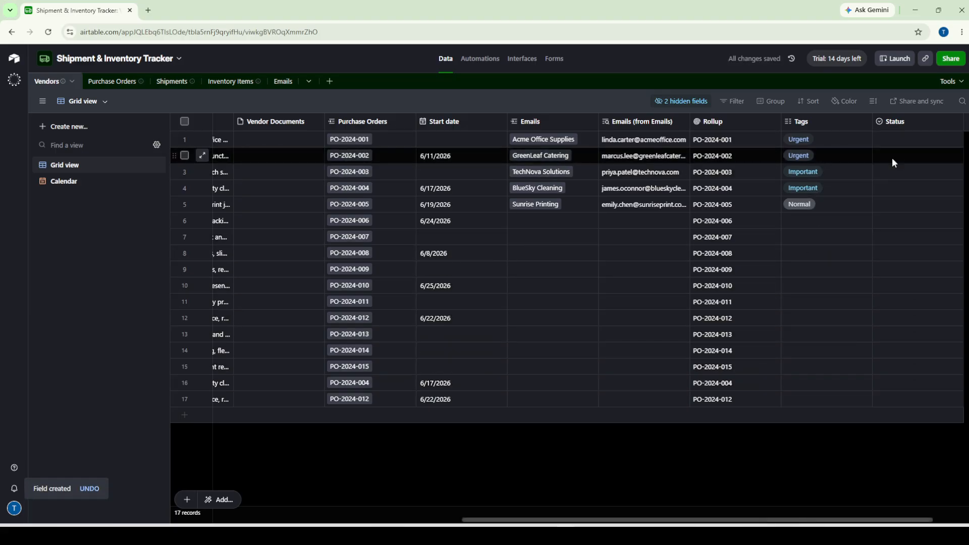
View the options offered in the first record's Status cell without choosing one
left_click(911, 146)
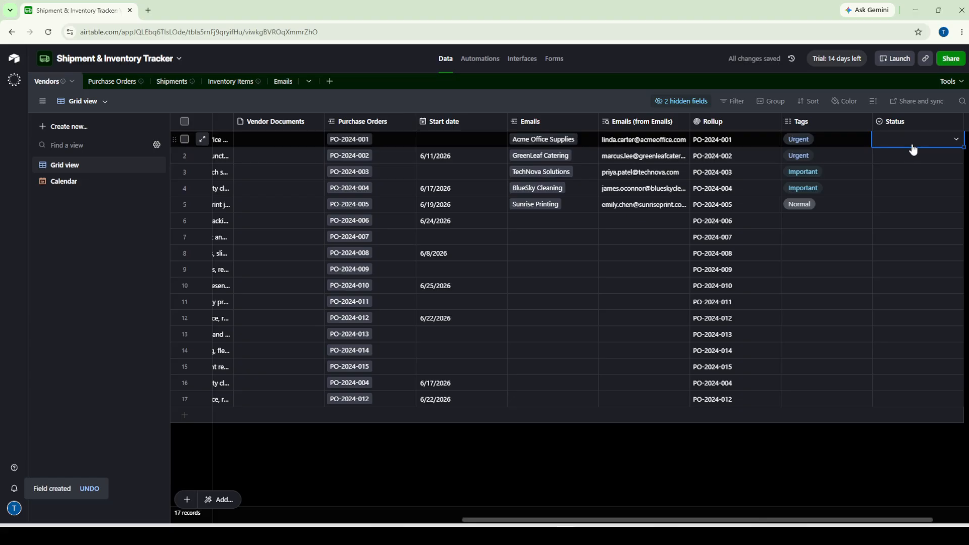
left_click(910, 146)
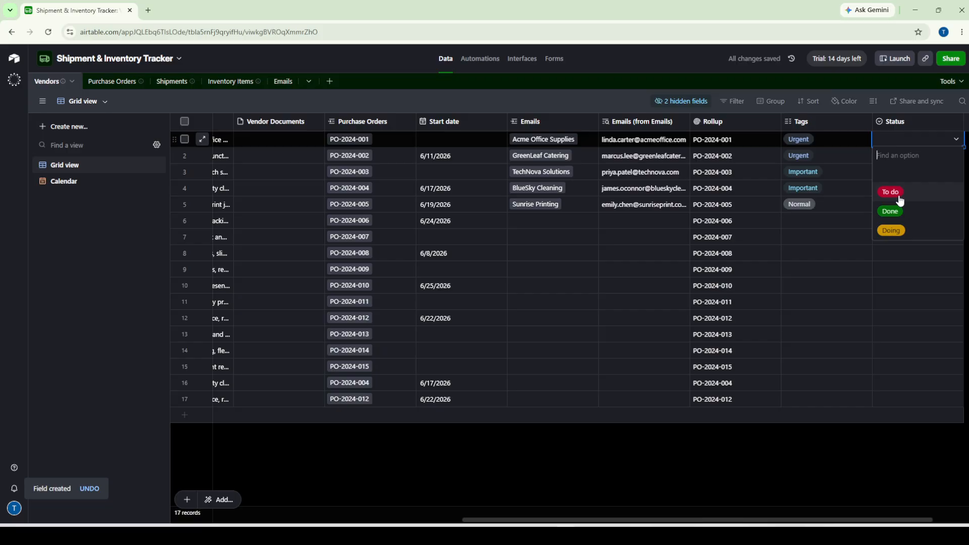
key("Escape")
Edit the Status field and recolour the To do option to the muted dark blue shade
double_click(894, 123)
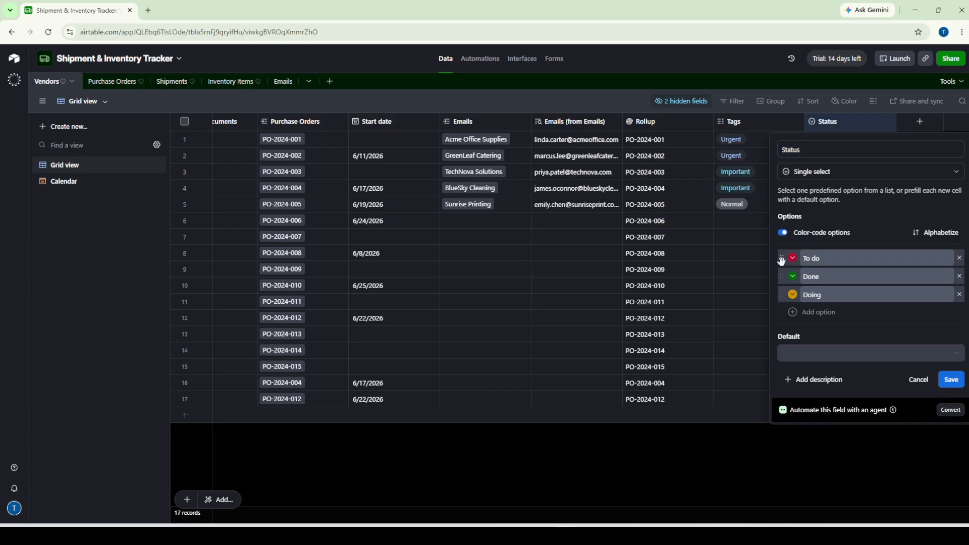
left_click(793, 259)
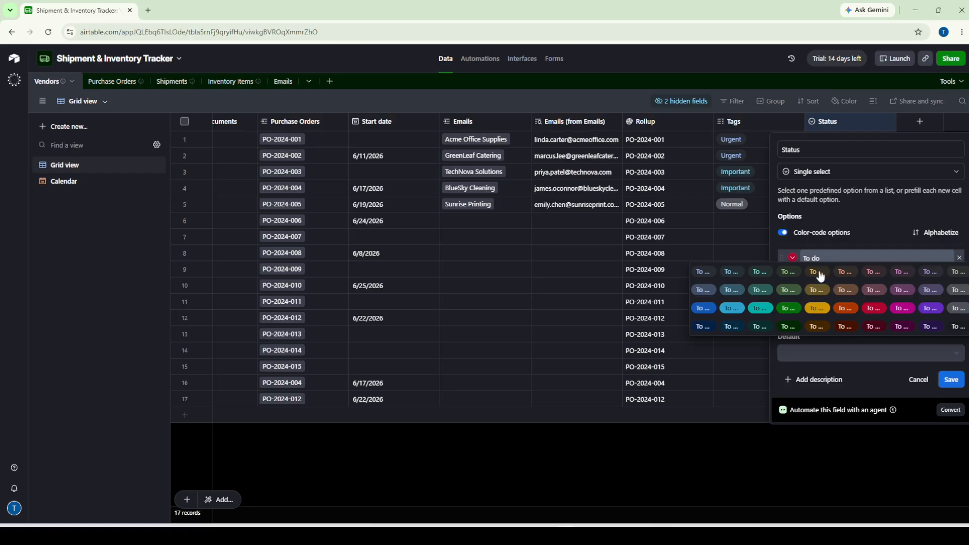
left_click(871, 311)
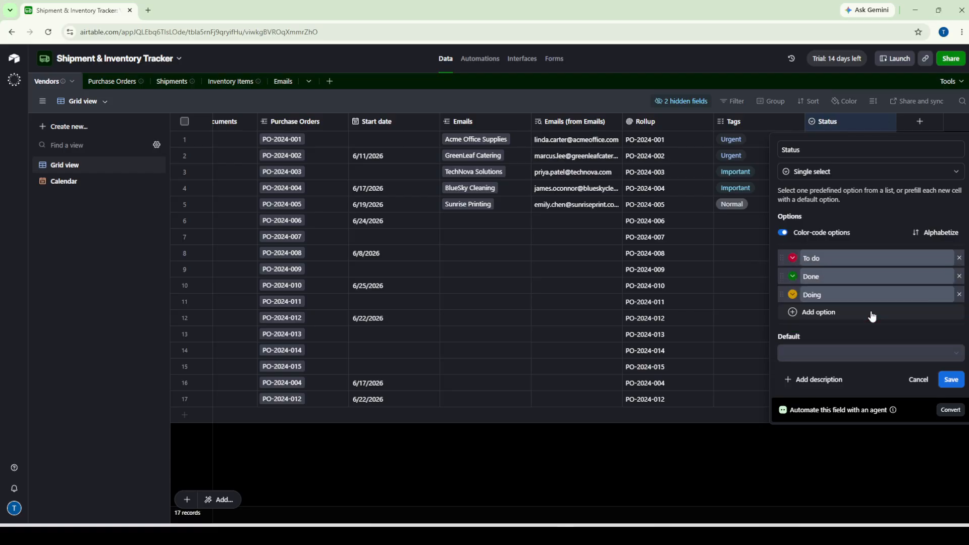
left_click(793, 259)
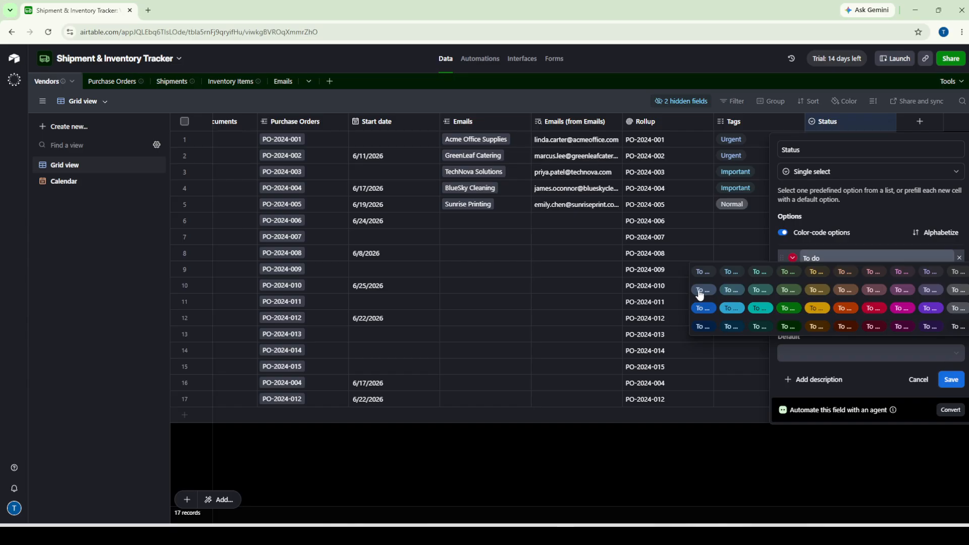
left_click(710, 275)
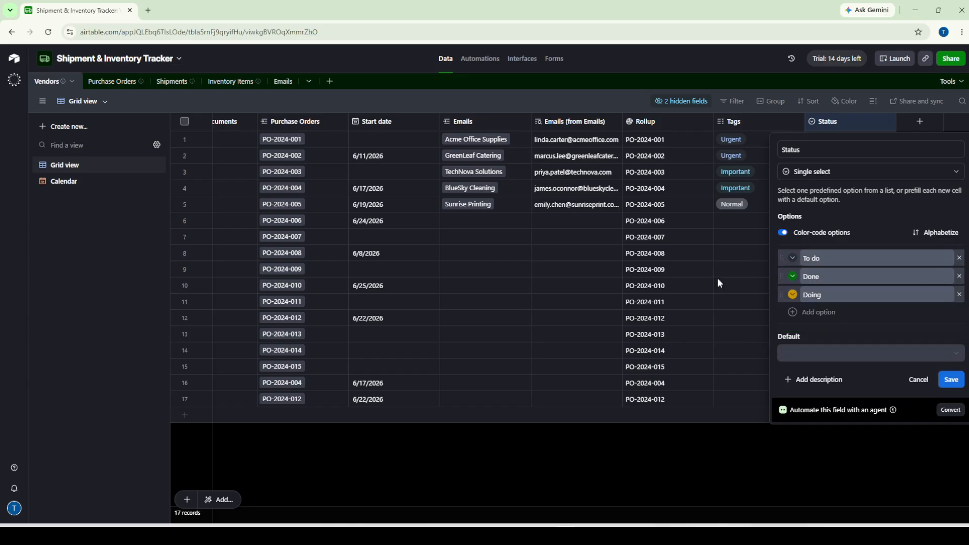
Add an "Urgent" option in bright red to the Status field and save the field
left_click(793, 313)
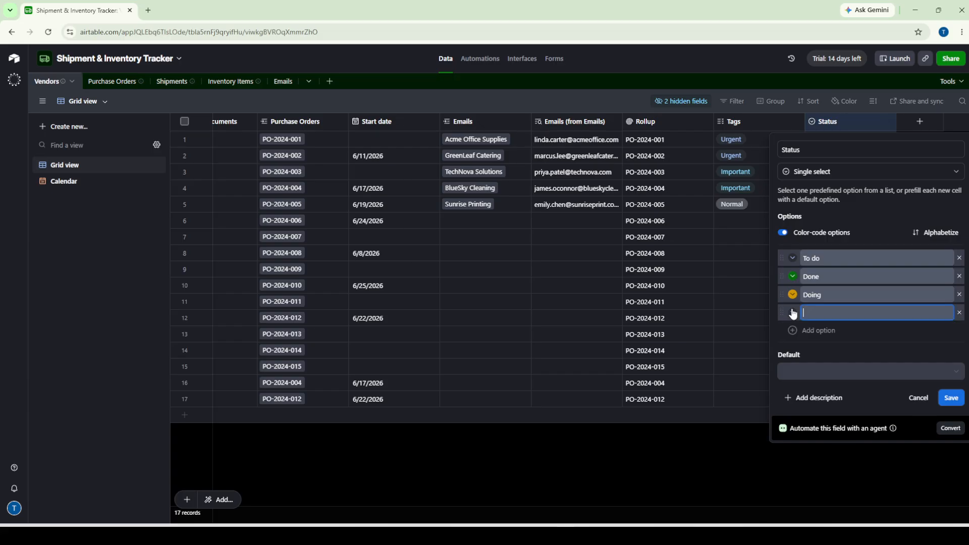
type("Urgent")
left_click(791, 311)
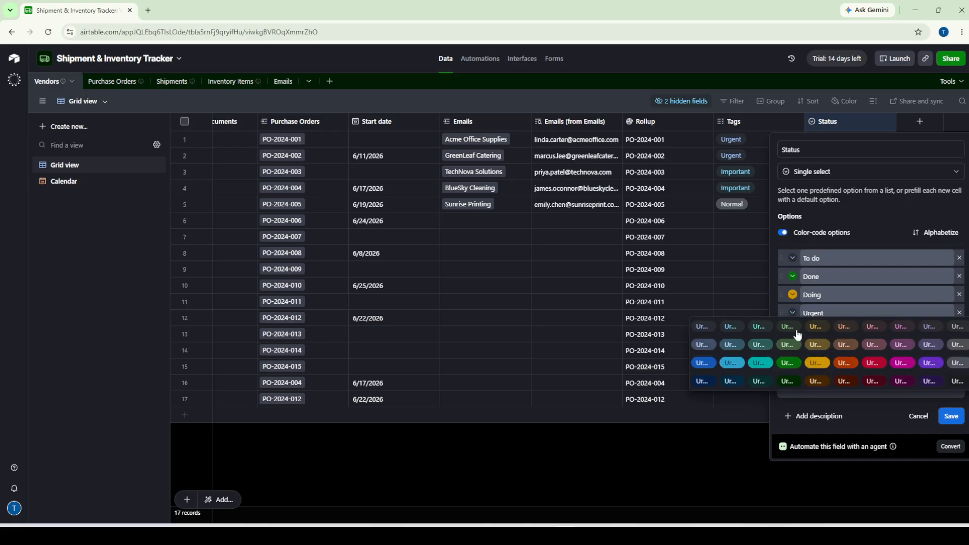
left_click(874, 363)
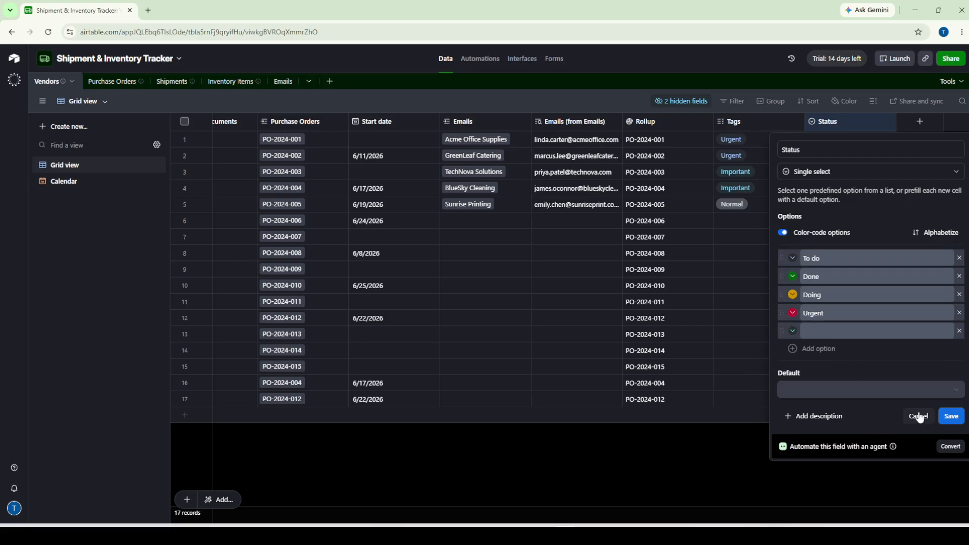
left_click(943, 422)
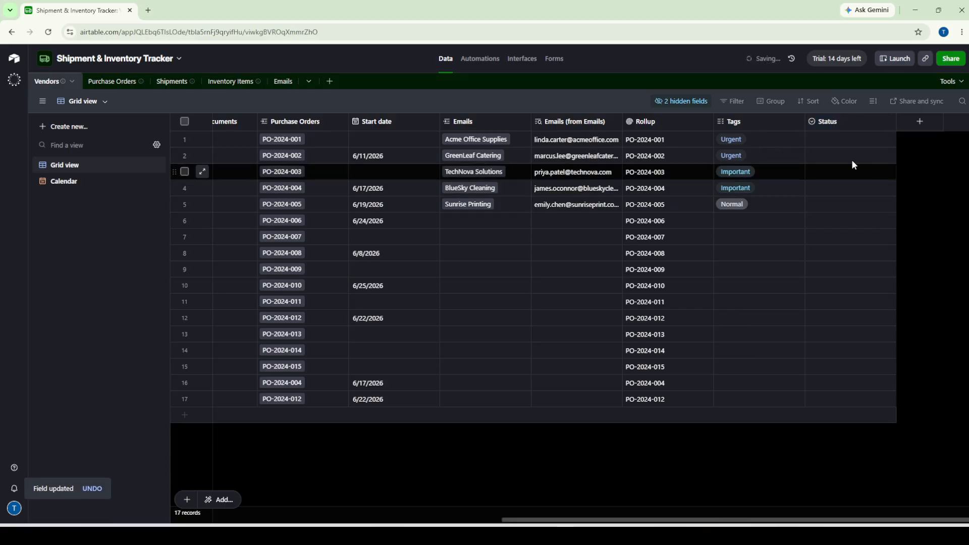
Set the Status of the first two vendor records to Done
left_click(837, 140)
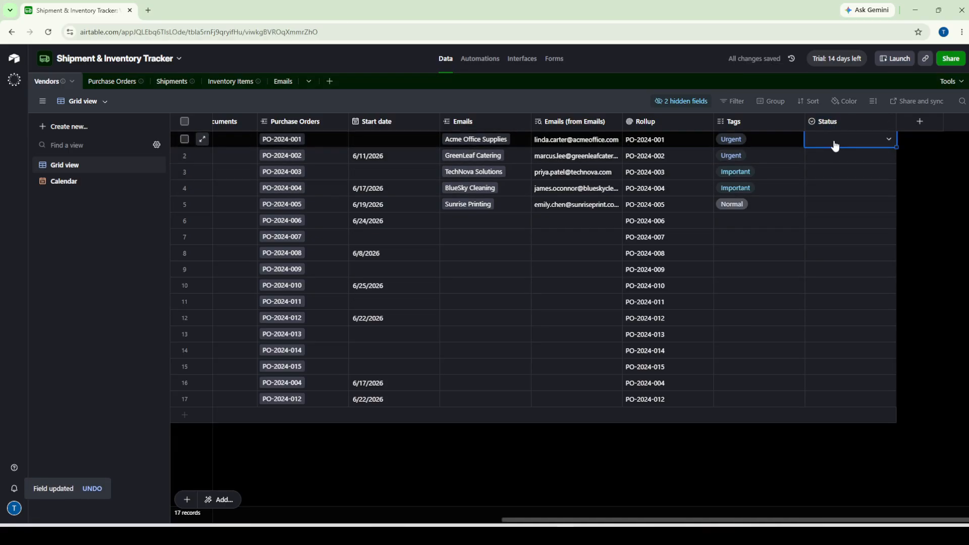
left_click(836, 143)
left_click(826, 212)
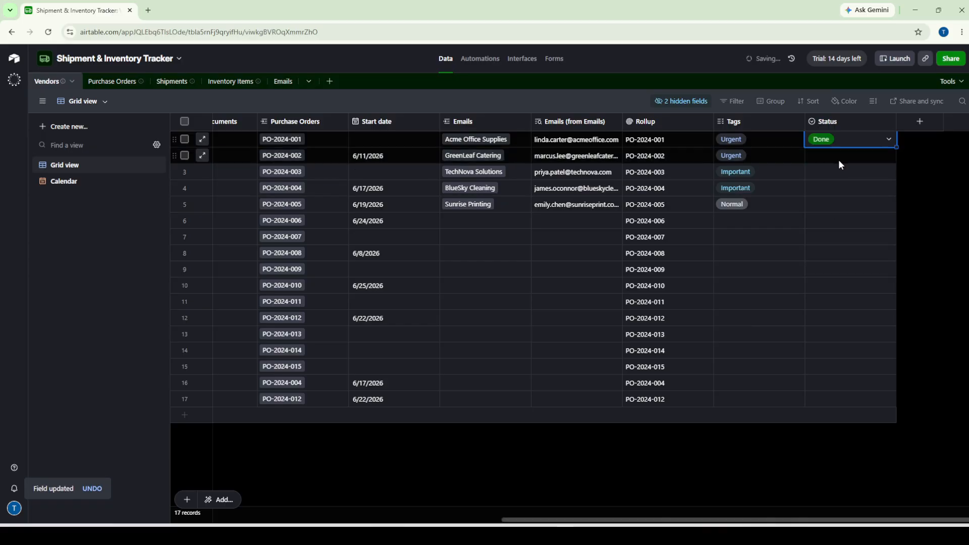
left_click(837, 157)
left_click(834, 156)
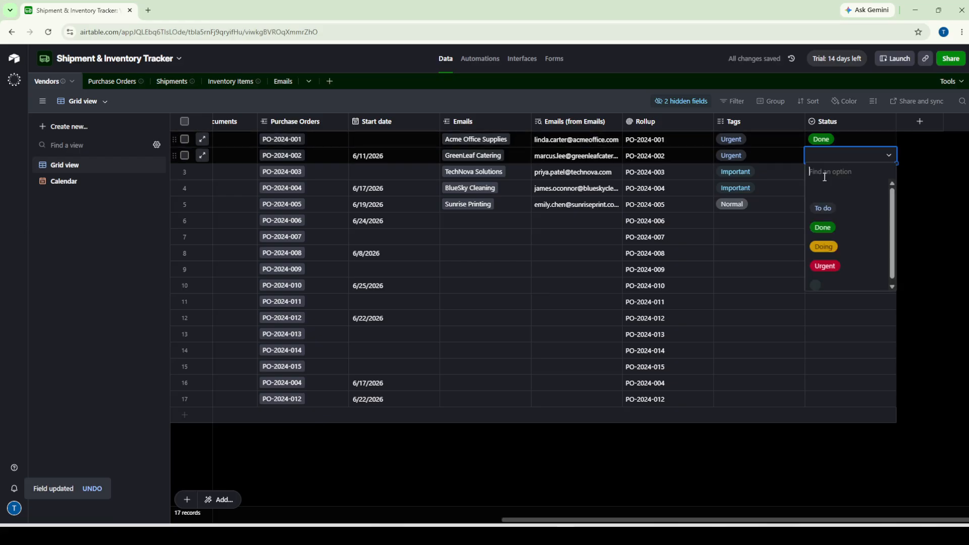
left_click(824, 228)
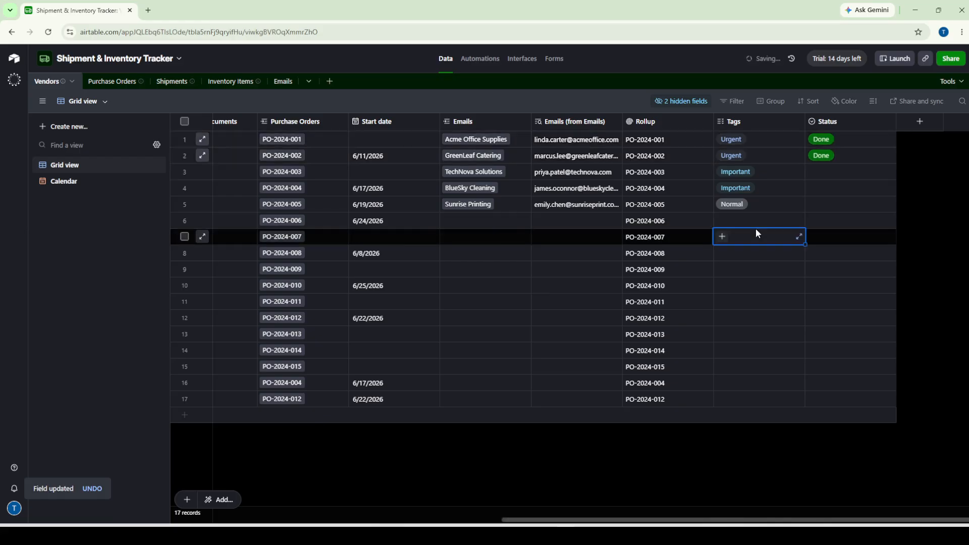
Set the Status of the third vendor record to Urgent and the fourth to Doing
left_click(833, 176)
left_click(835, 180)
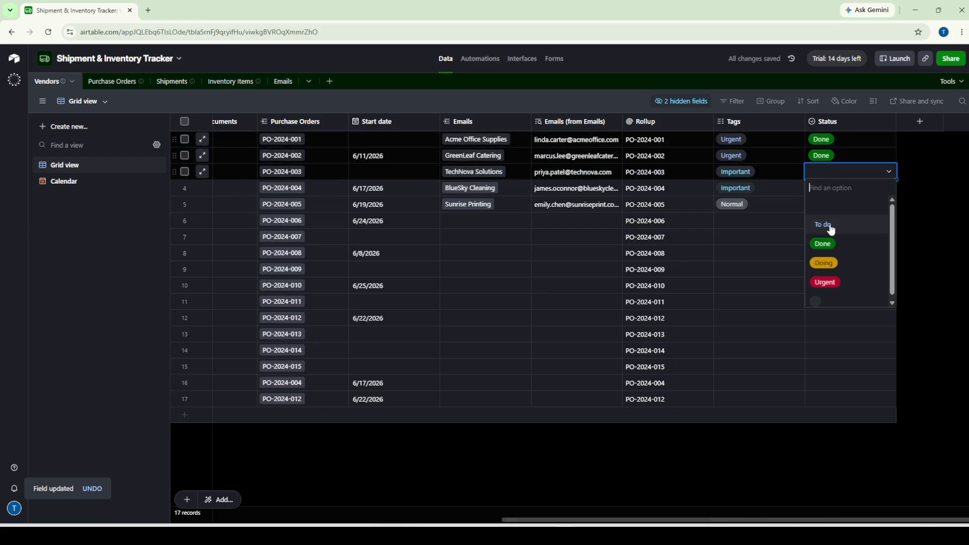
left_click(825, 281)
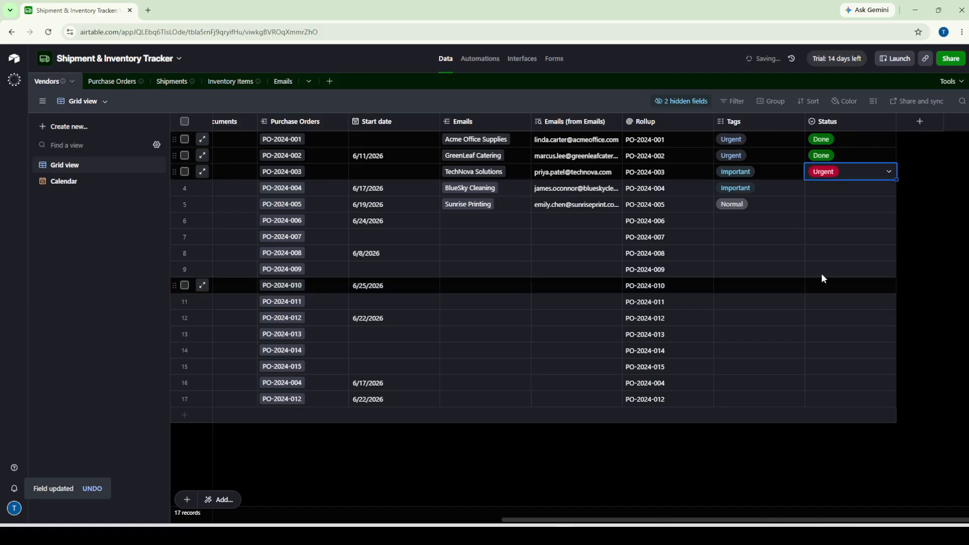
left_click(777, 255)
left_click(834, 195)
left_click(833, 188)
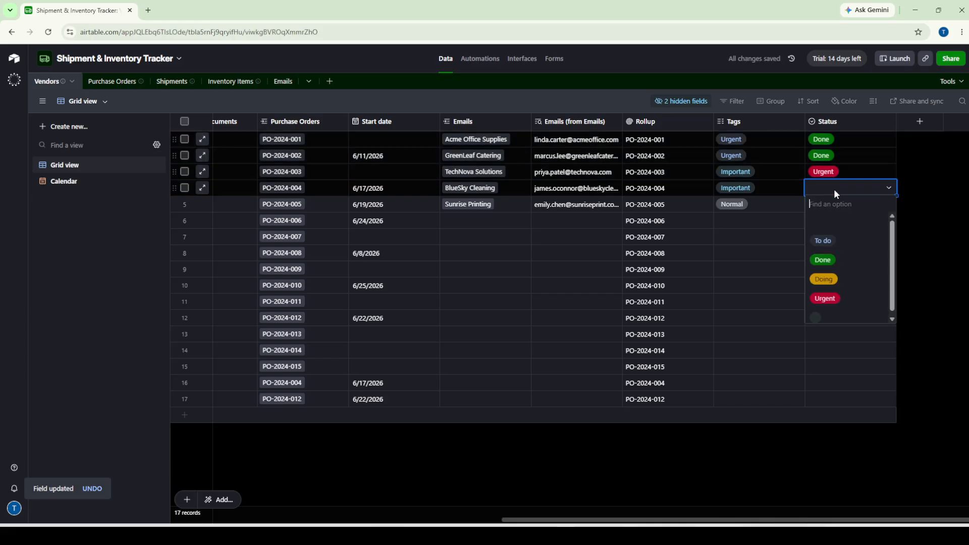
left_click(823, 278)
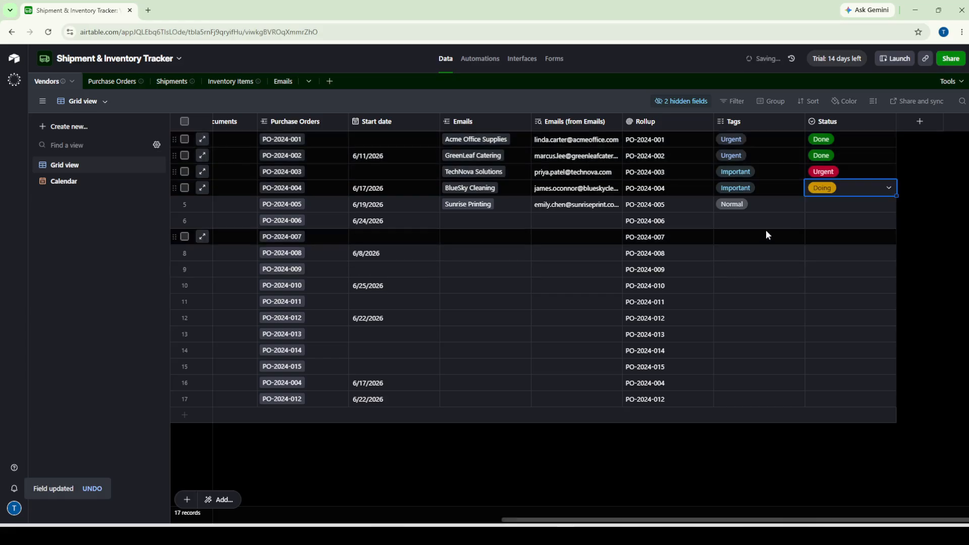
left_click(758, 249)
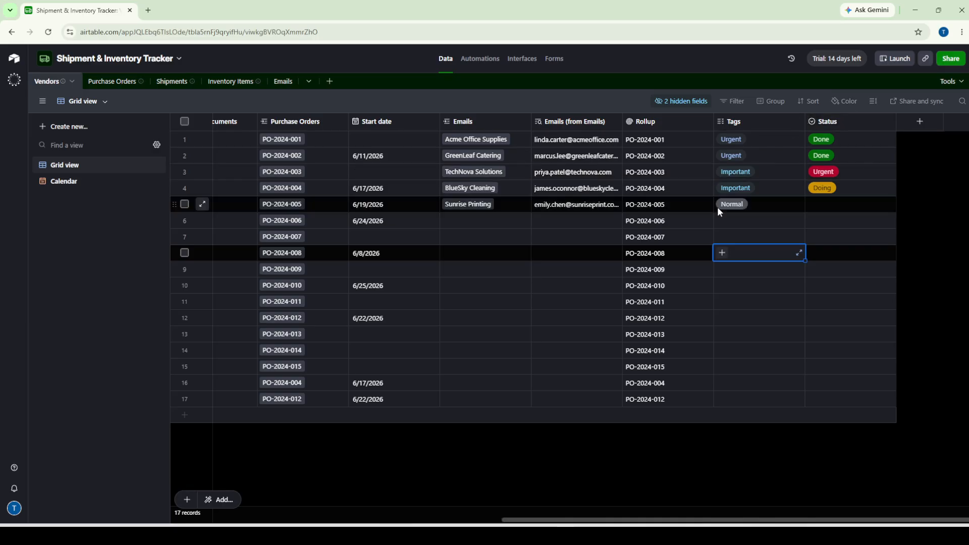
Check the vendor records in the Calendar view and return to the Grid view
left_click(90, 188)
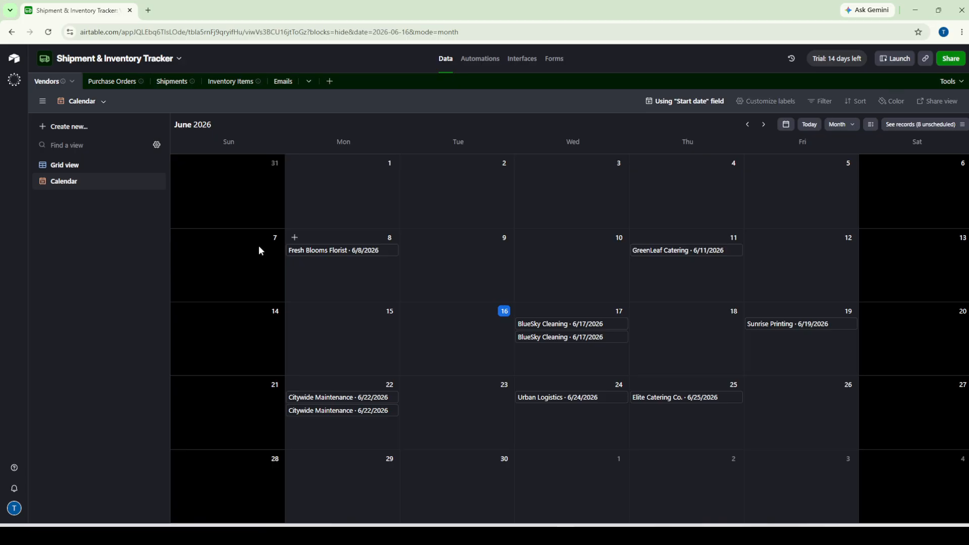
left_click(90, 170)
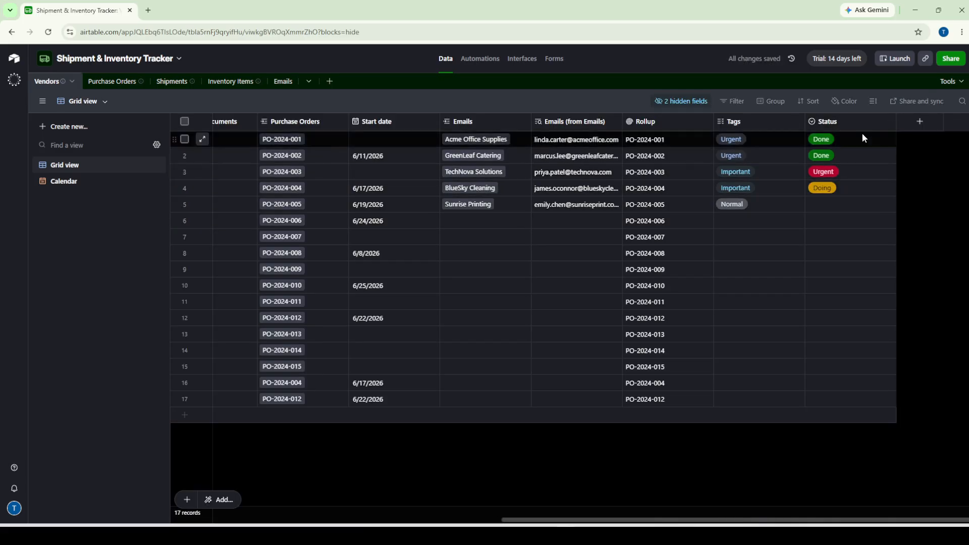
Open the Status field's settings to review its type and colour-coded options, and close them without changes
left_click(834, 122)
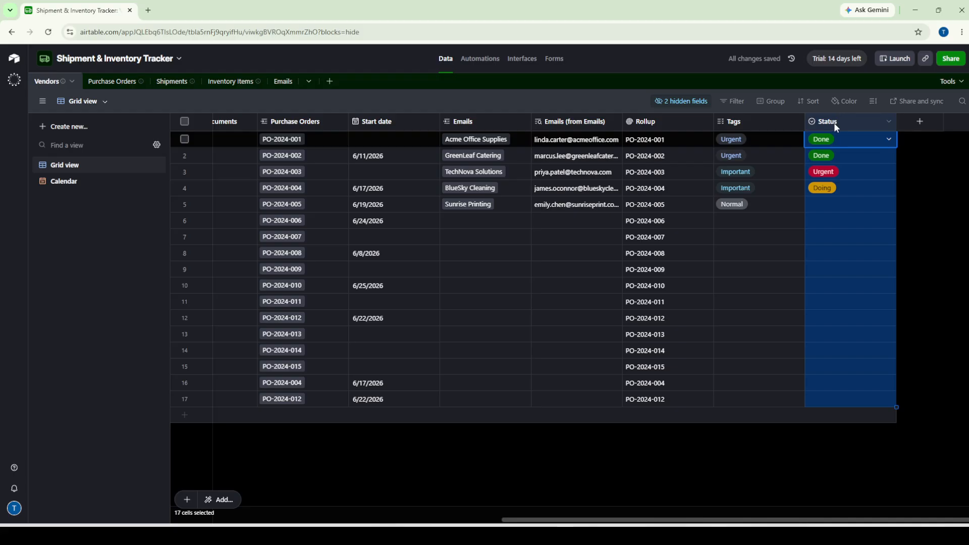
left_click(888, 124)
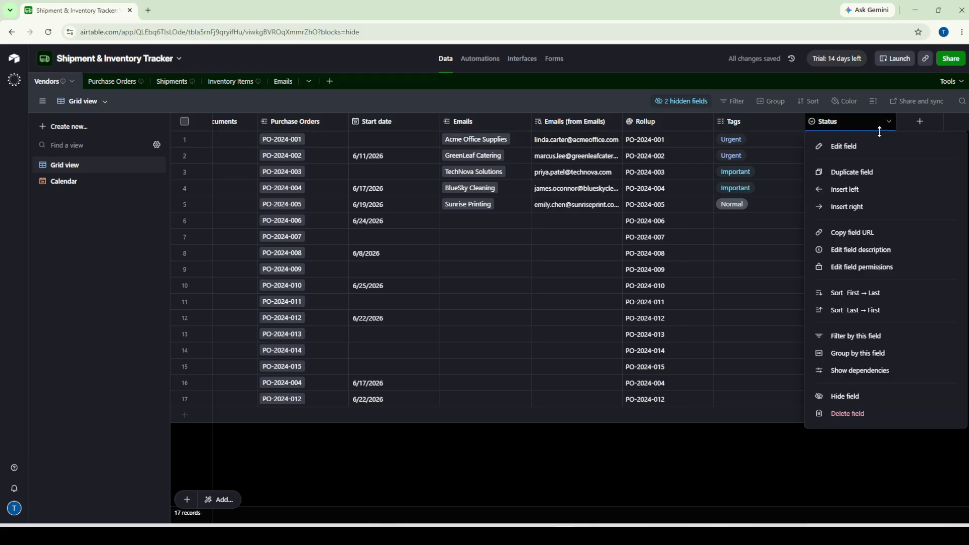
left_click(850, 147)
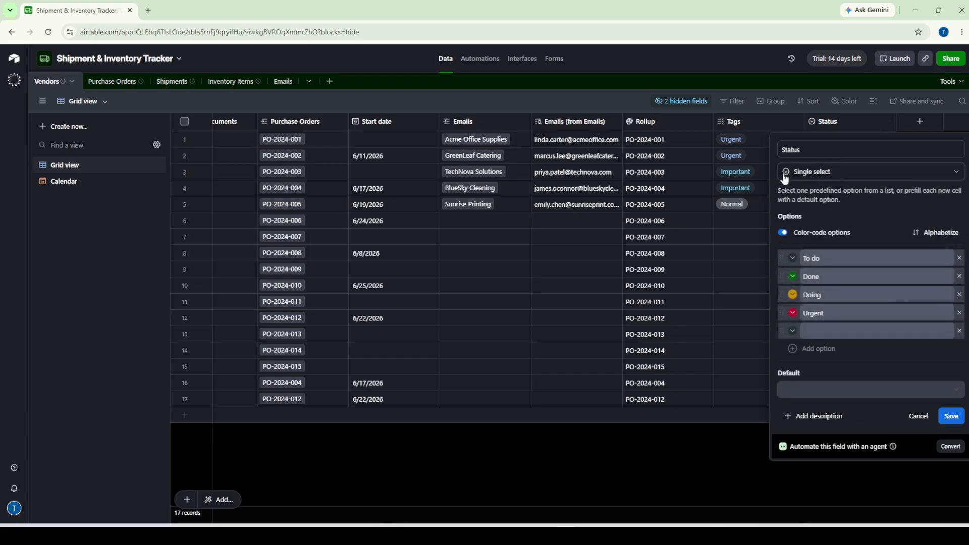
left_click(727, 299)
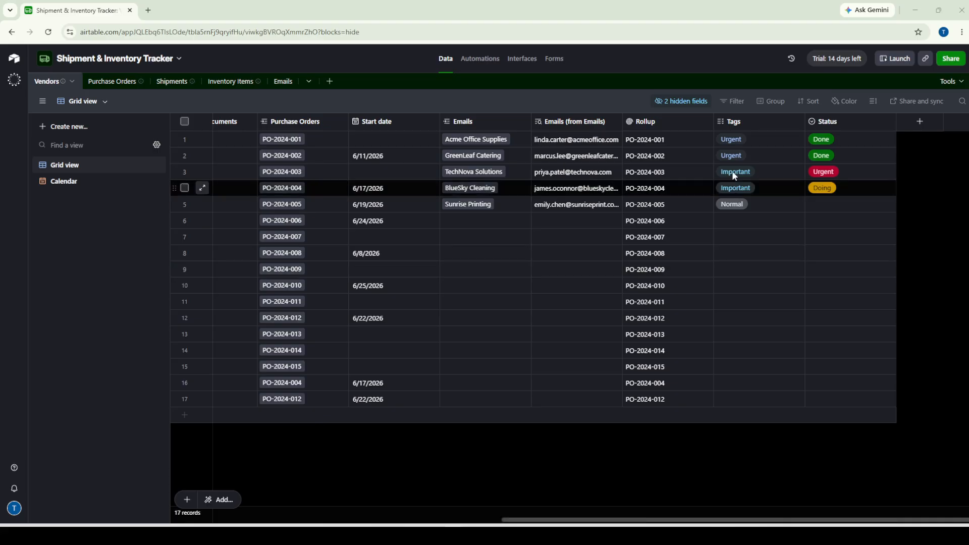
Group the vendor records by the Status field to look through the groups, and remove the grouping again
left_click(767, 101)
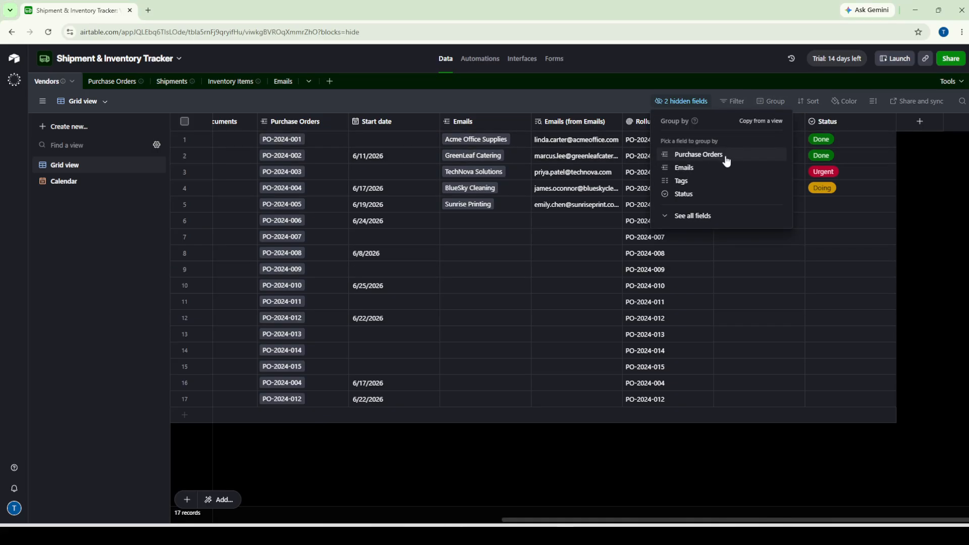
left_click(684, 193)
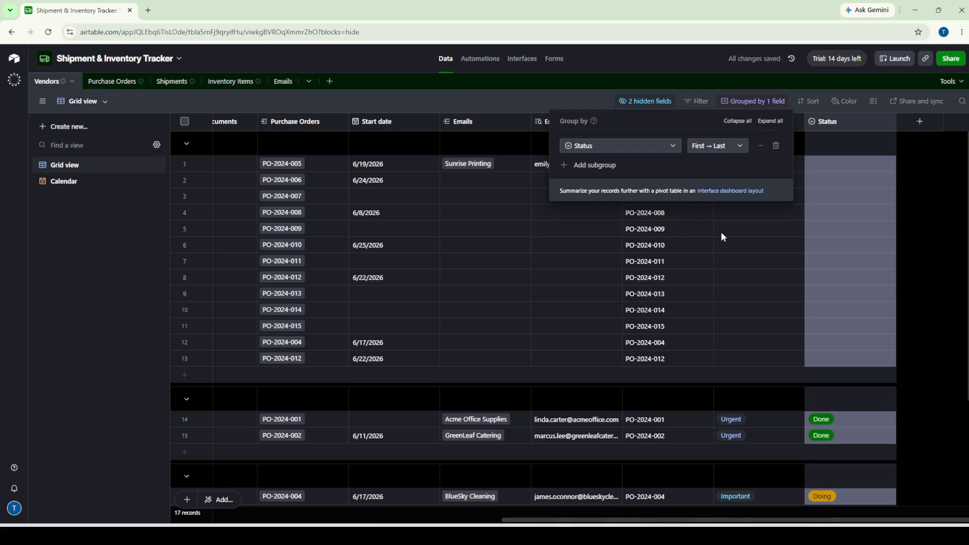
scroll(827, 466, "down", 2)
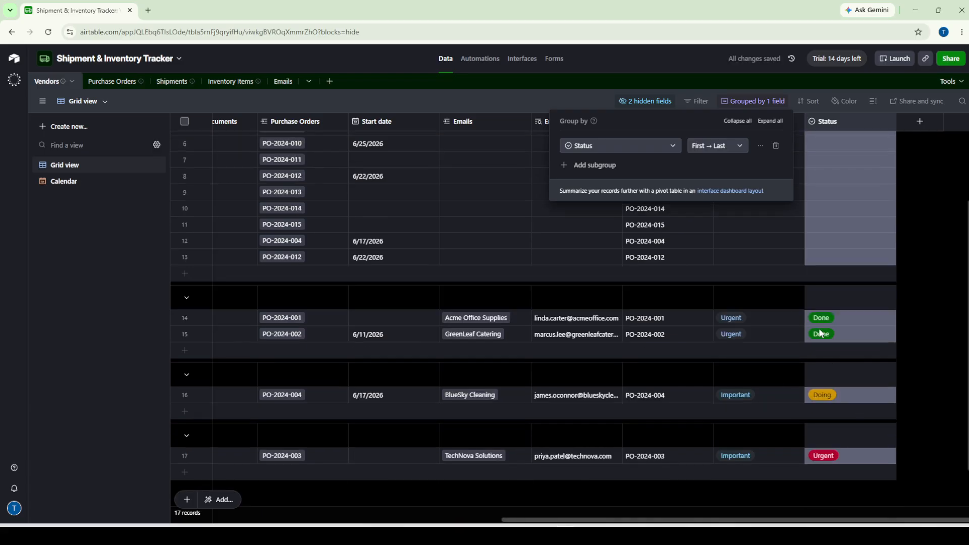
scroll(786, 389, "down", 1)
scroll(786, 391, "up", 3)
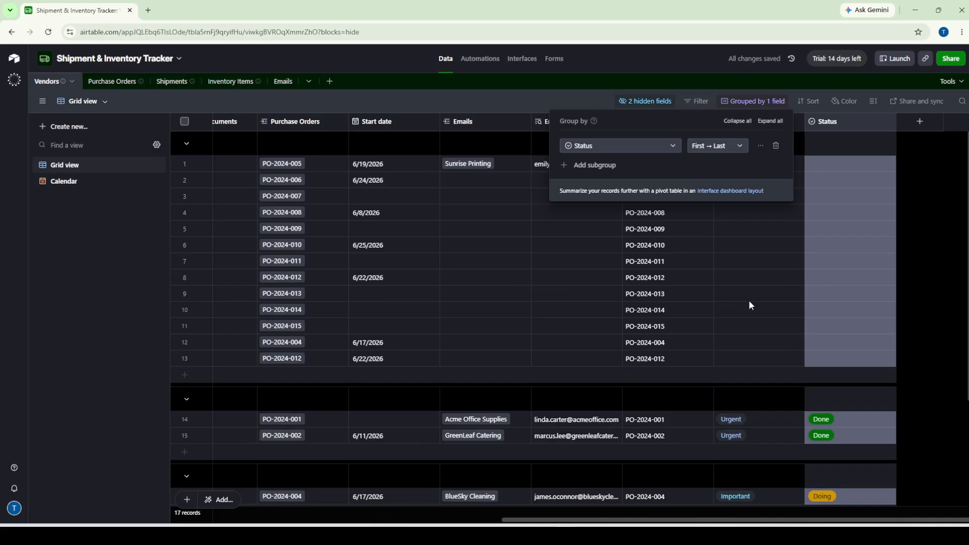
scroll(749, 303, "down", 3)
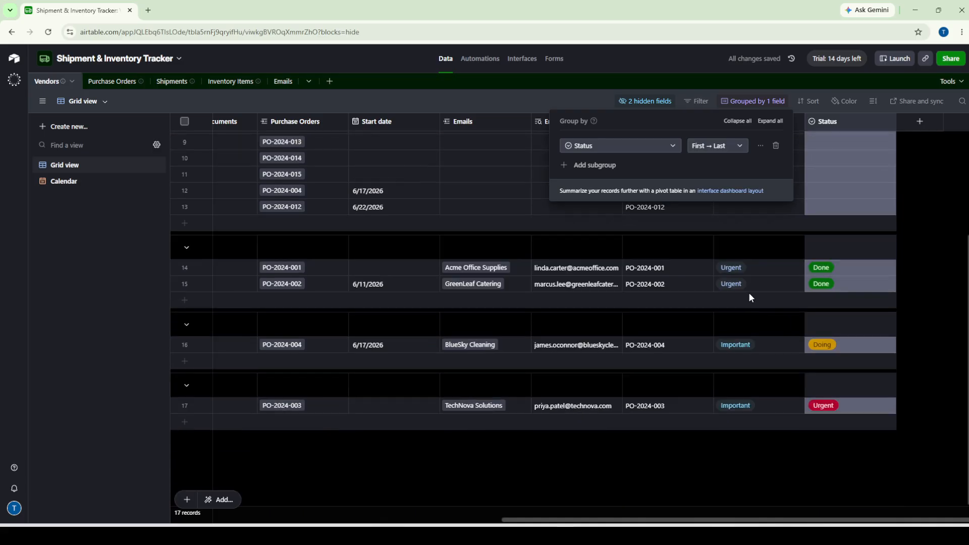
left_click(776, 145)
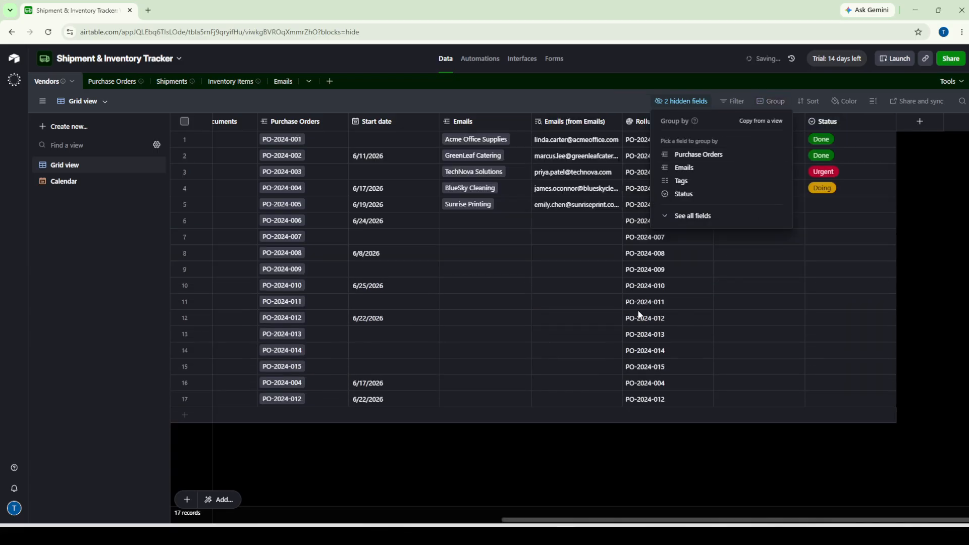